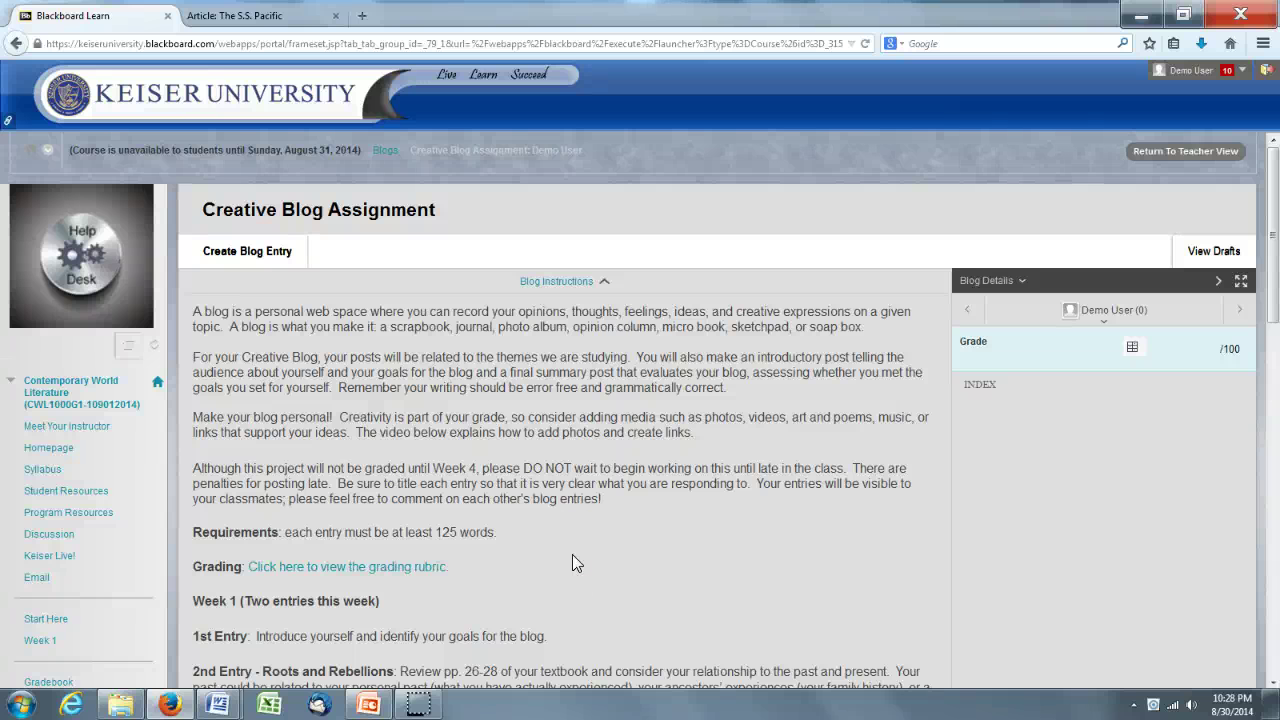
# - Create a new Creative Blog entry with the title 'Week 1'
pyautogui.click(227, 262)
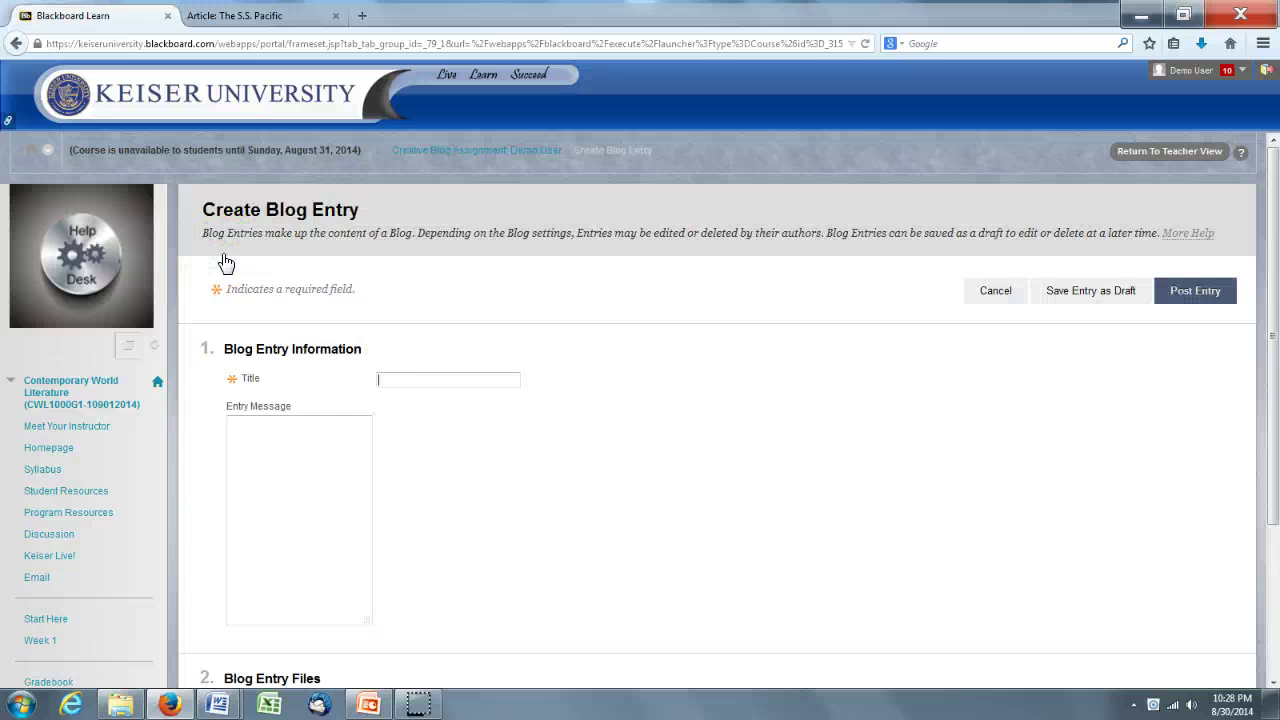
pyautogui.click(380, 376)
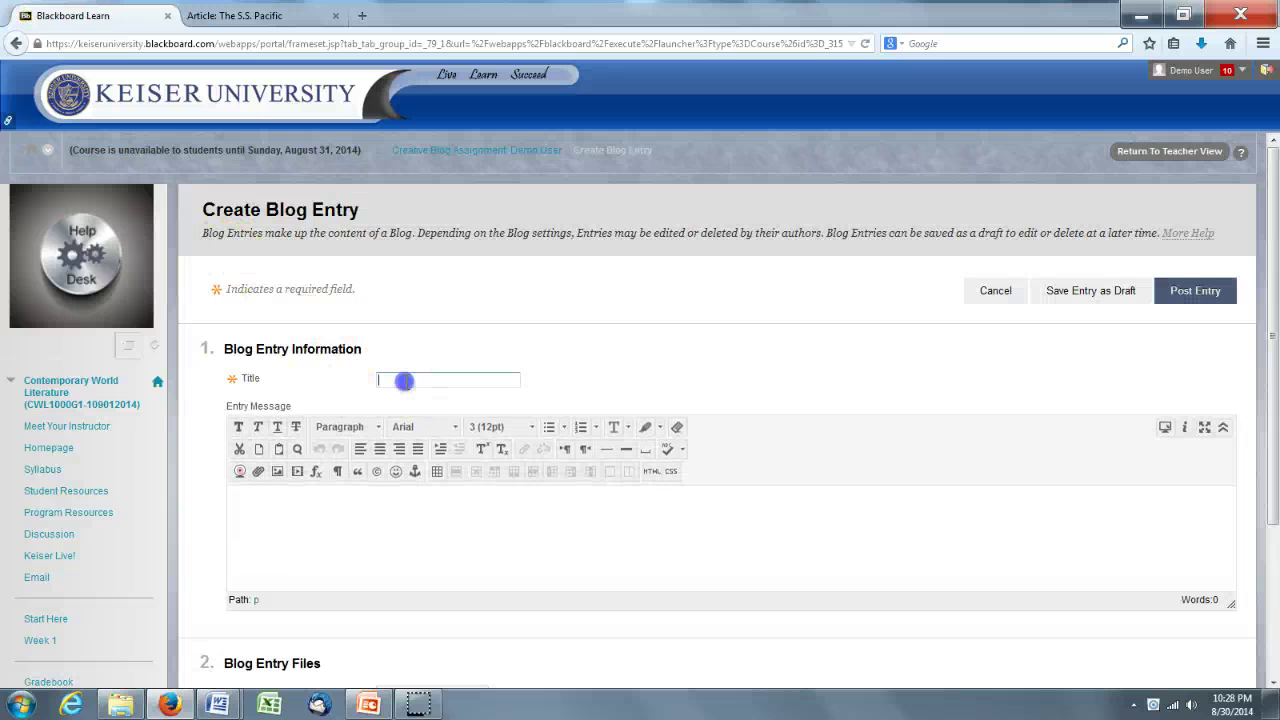
pyautogui.write('Week 1')
pyautogui.click(333, 557)
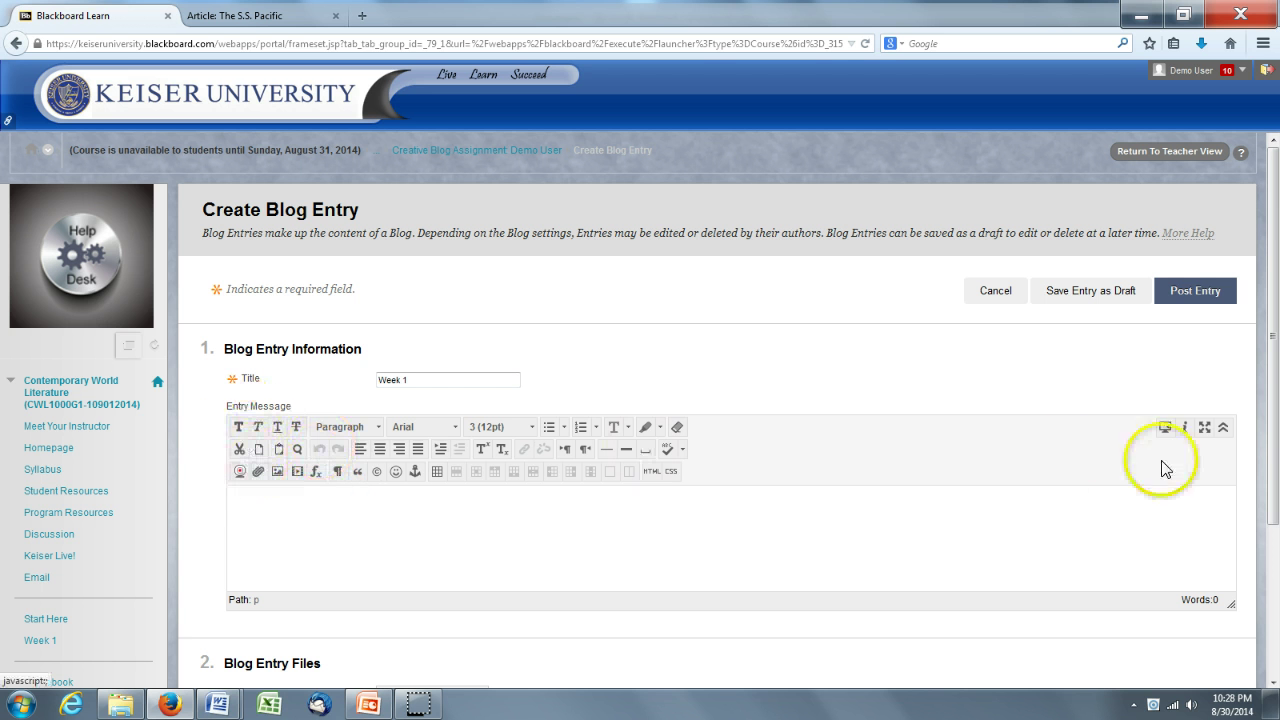
# - Expand the message editor toolbar to show all three rows of formatting options
pyautogui.click(1224, 428)
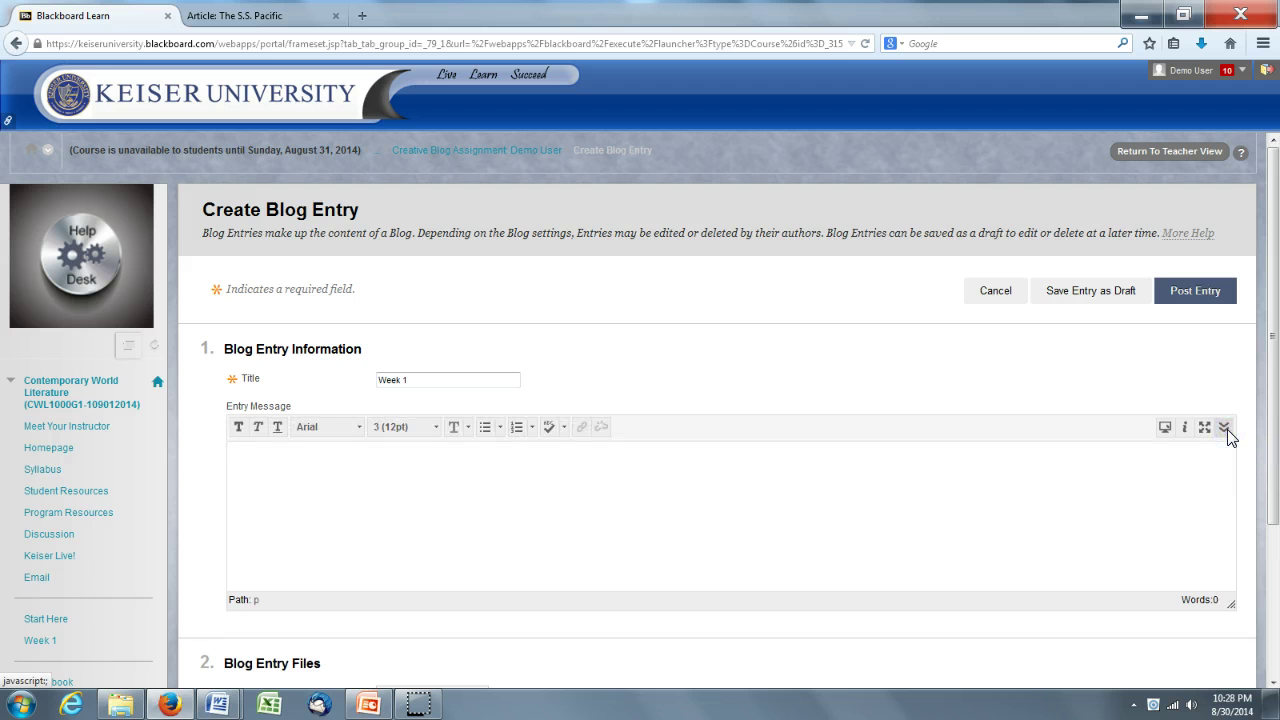
pyautogui.click(1224, 428)
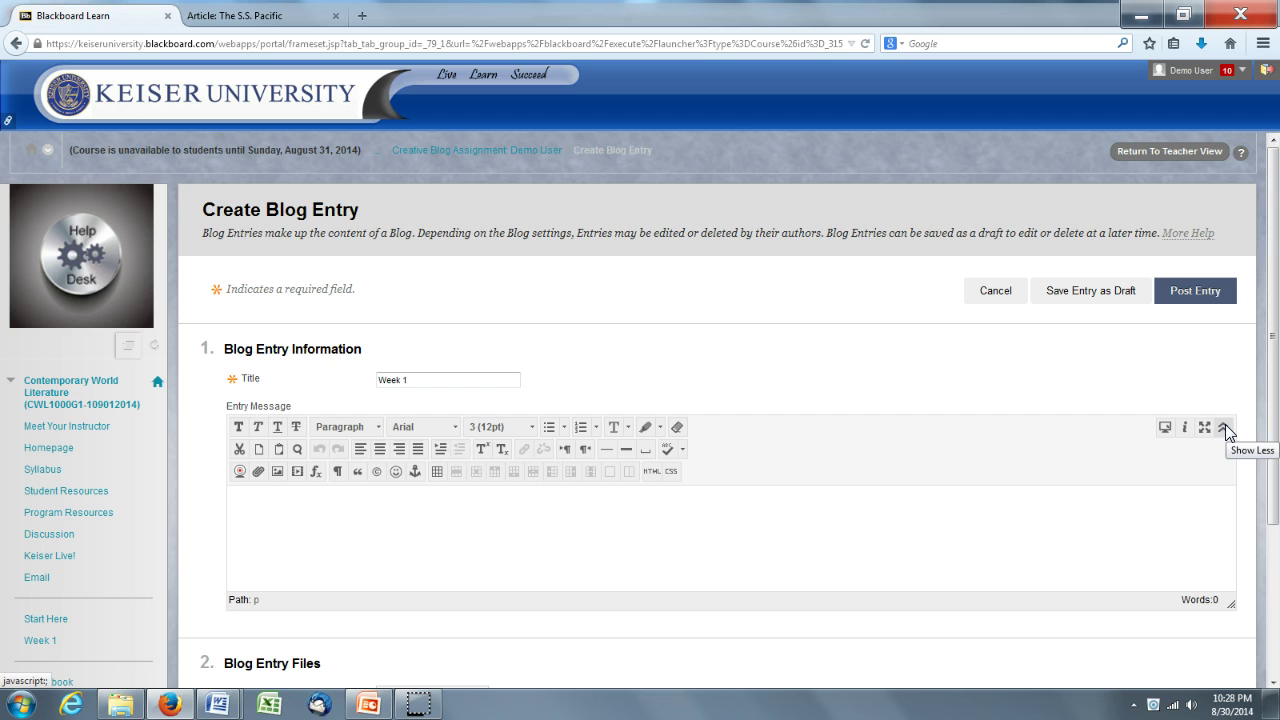
pyautogui.click(246, 513)
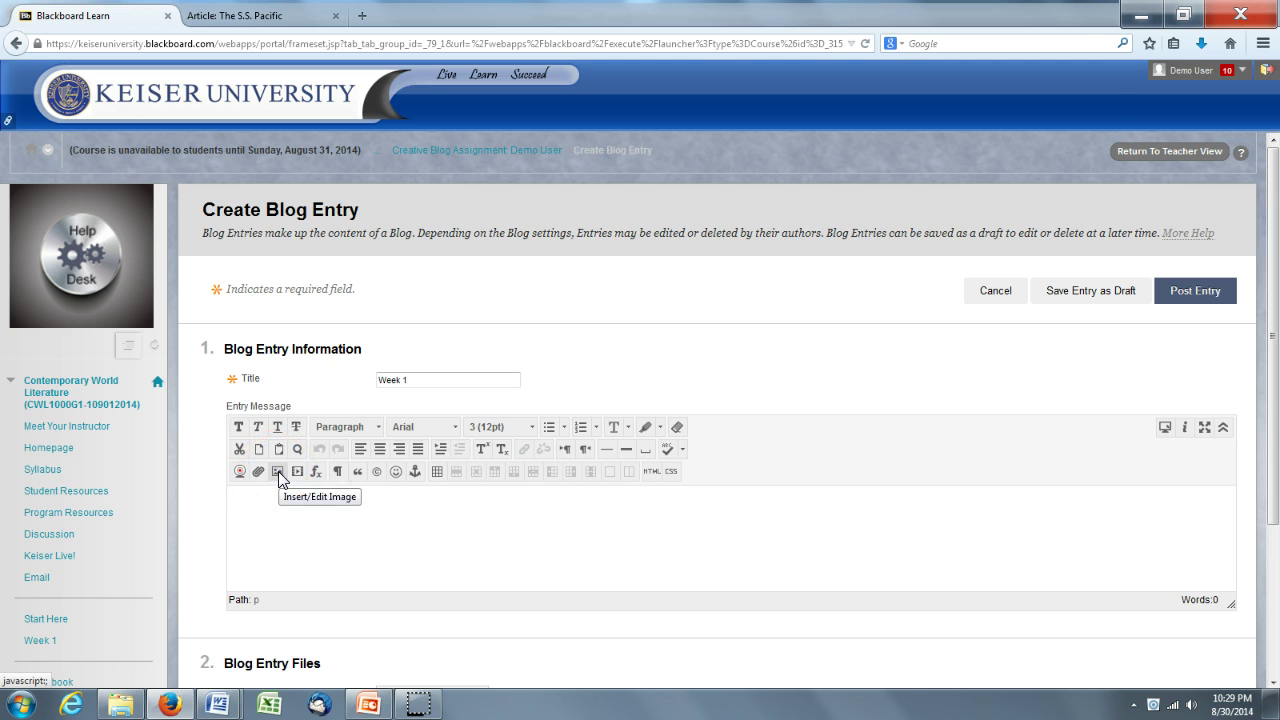
# - Upload the Whiteface photo from the computer and insert it with the description 'White lace'
pyautogui.click(278, 471)
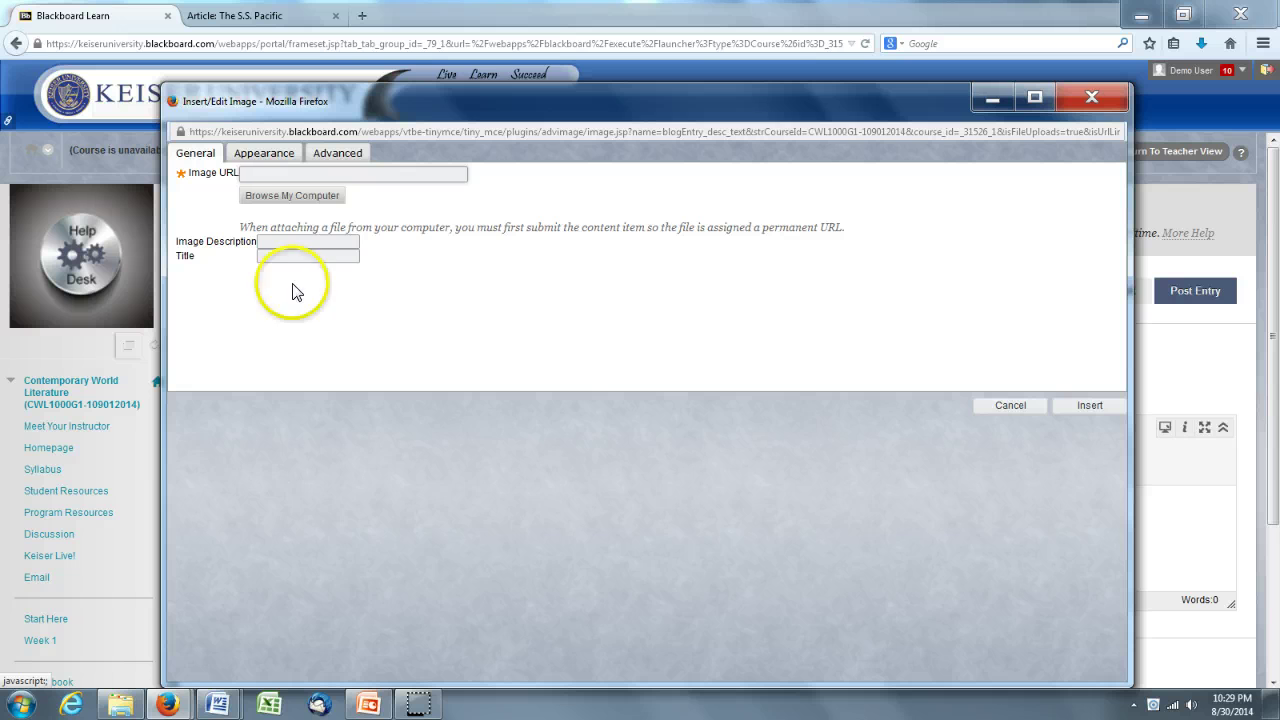
pyautogui.click(302, 198)
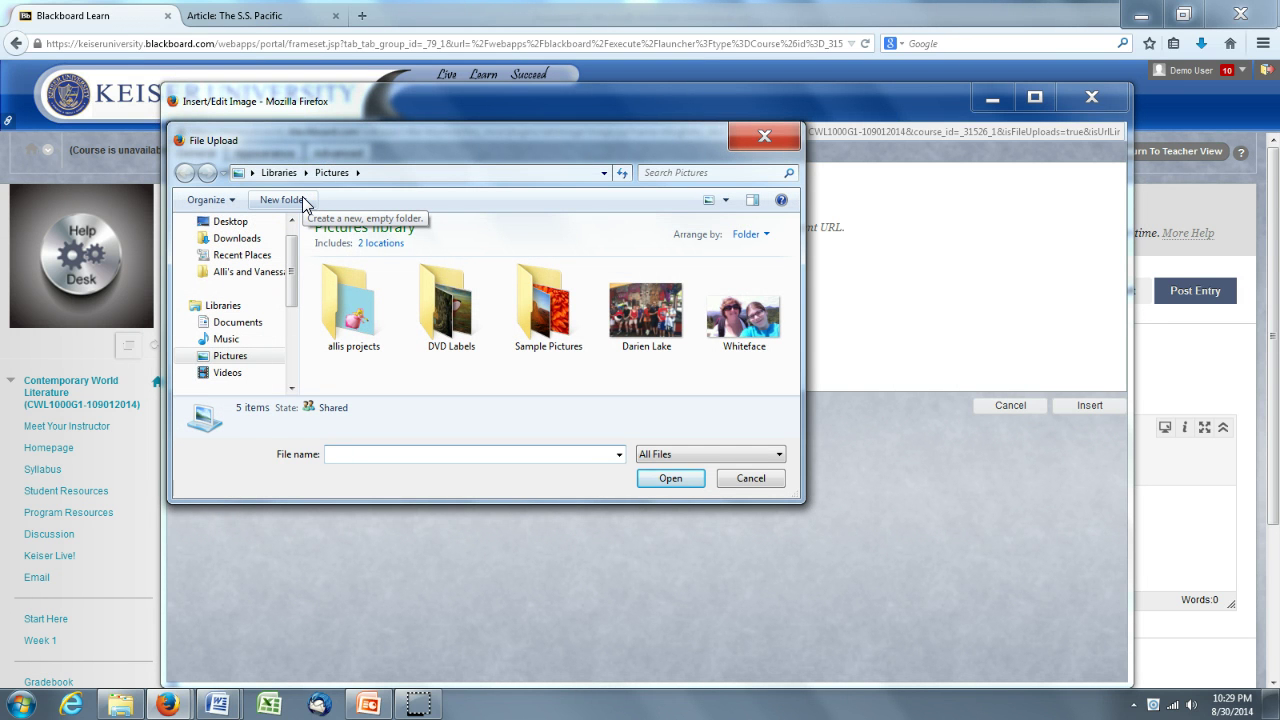
pyautogui.click(745, 320)
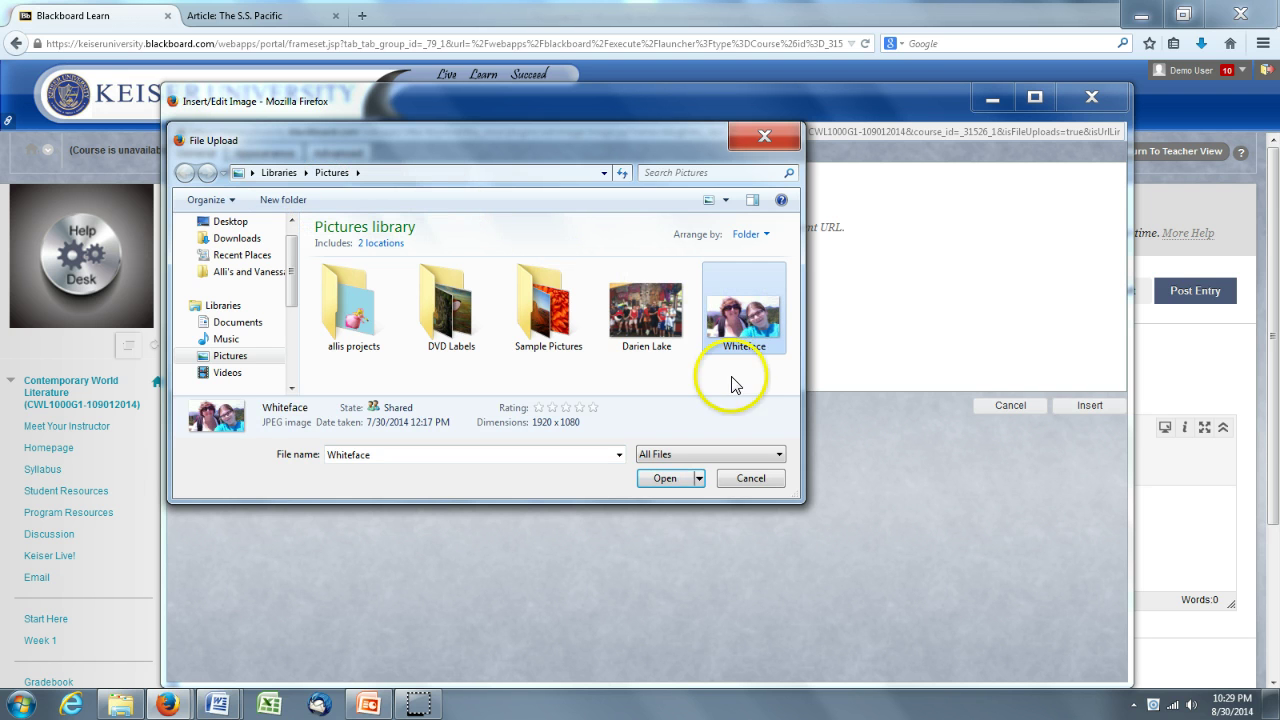
pyautogui.click(664, 479)
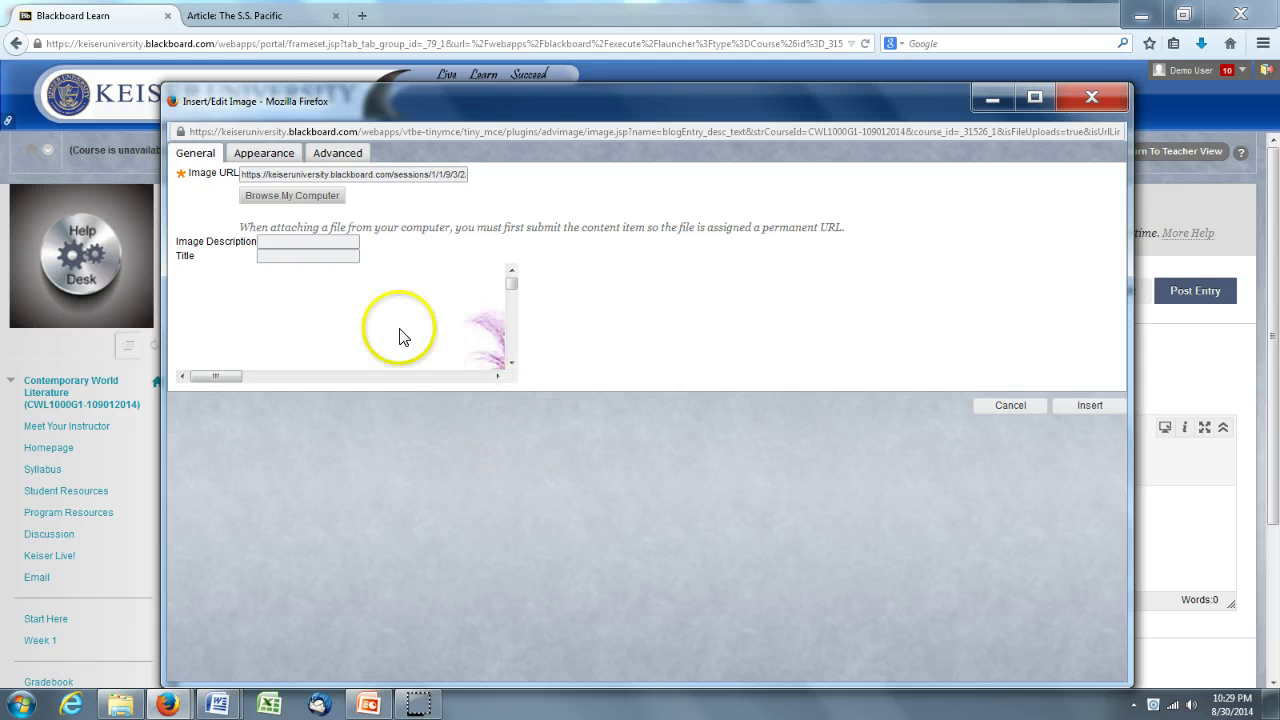
pyautogui.click(279, 243)
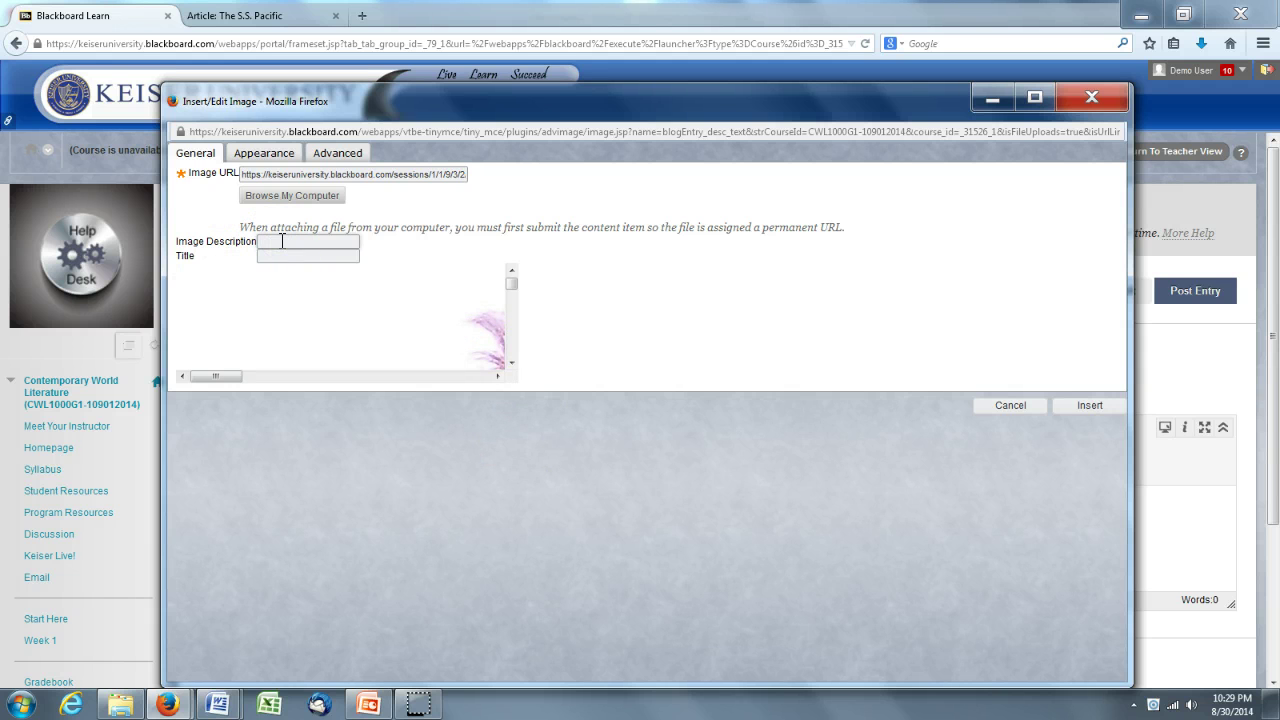
pyautogui.write('White lace')
pyautogui.click(452, 257)
pyautogui.click(1092, 405)
# - Make the editor full screen and shrink the Whiteface photo to a small thumbnail
pyautogui.click(845, 519)
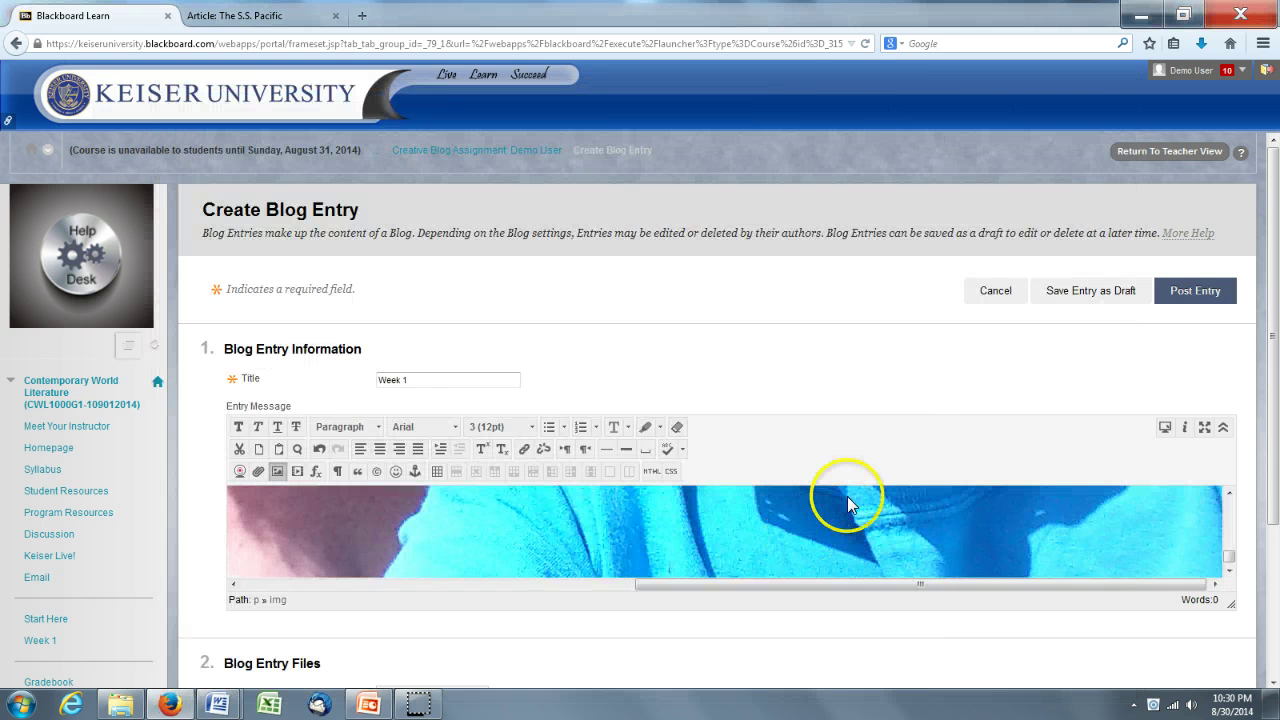
pyautogui.scroll(2, 849, 520)
pyautogui.scroll(2, 785, 525)
pyautogui.scroll(2, 785, 525)
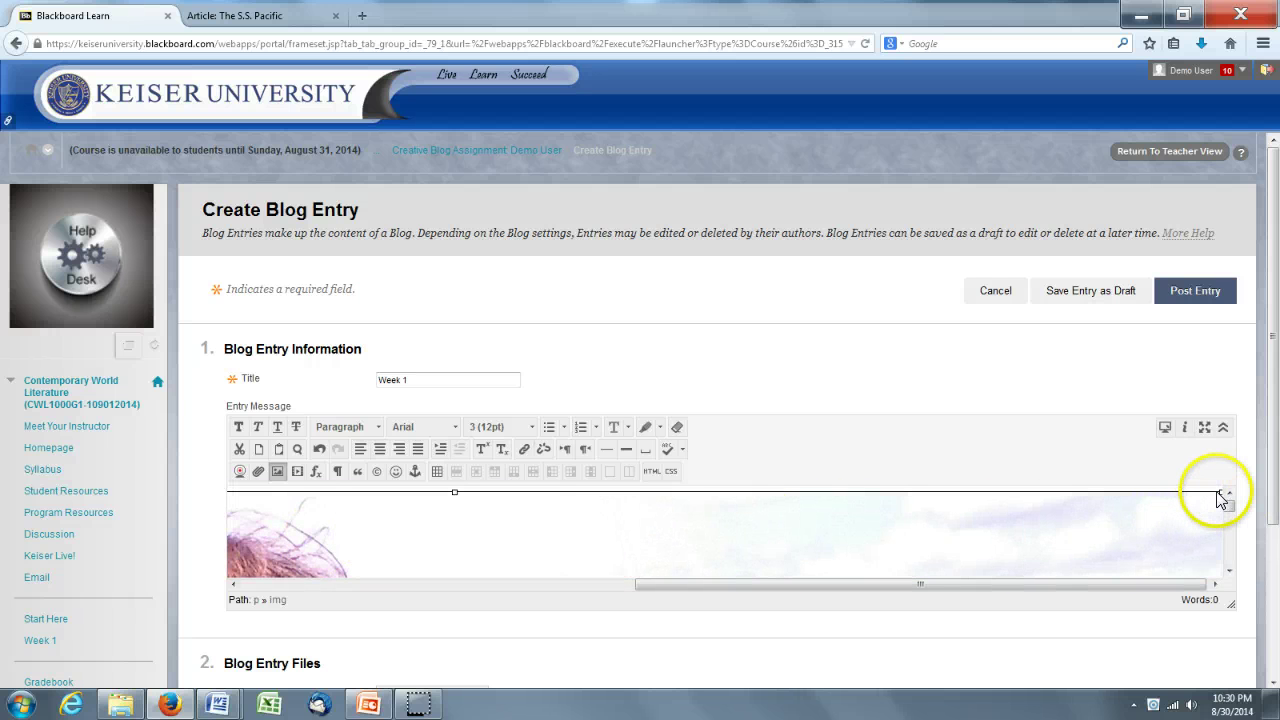
pyautogui.moveTo(1222, 489); pyautogui.dragTo(1014, 551)
pyautogui.scroll(-2, 1143, 471)
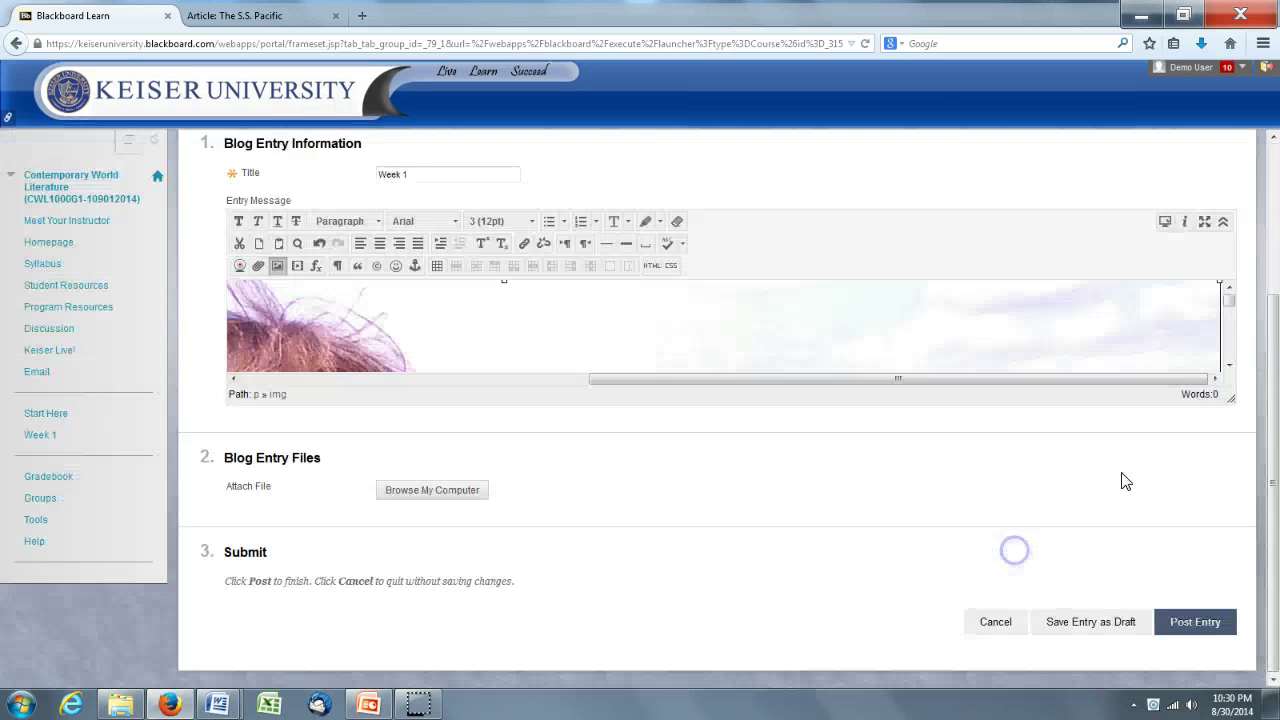
pyautogui.click(1206, 222)
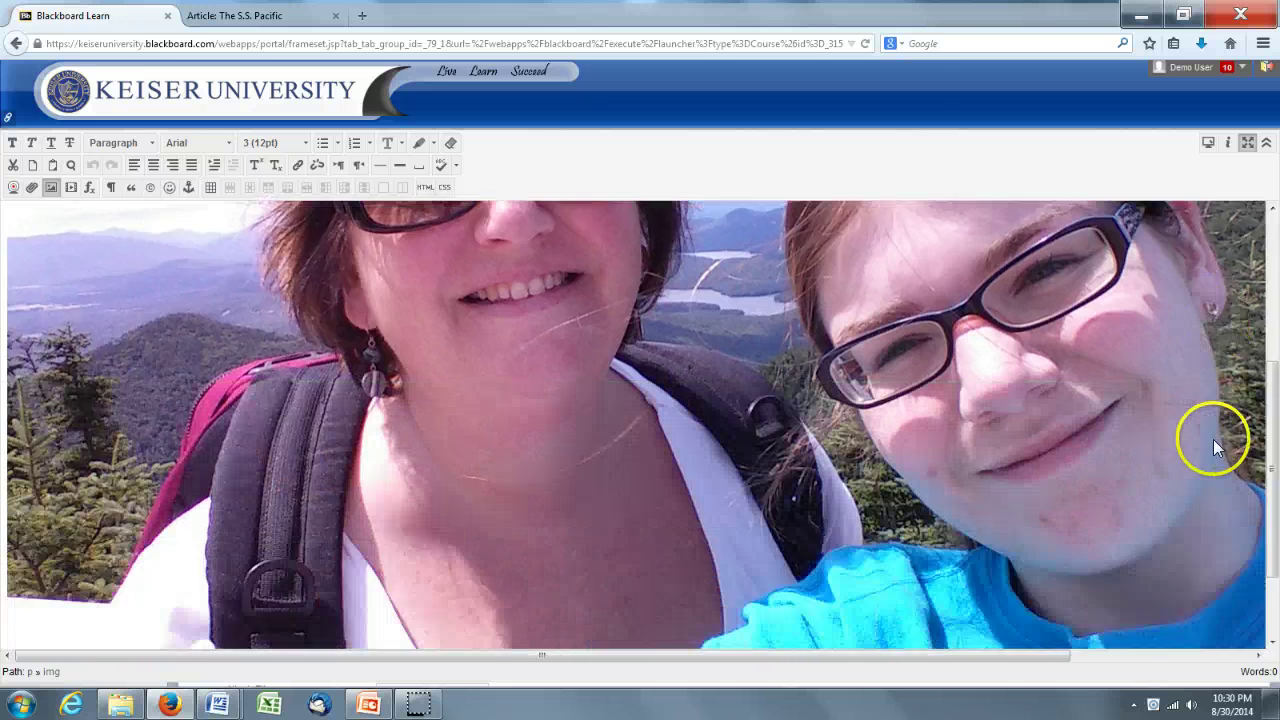
pyautogui.moveTo(1213, 439); pyautogui.dragTo(362, 356)
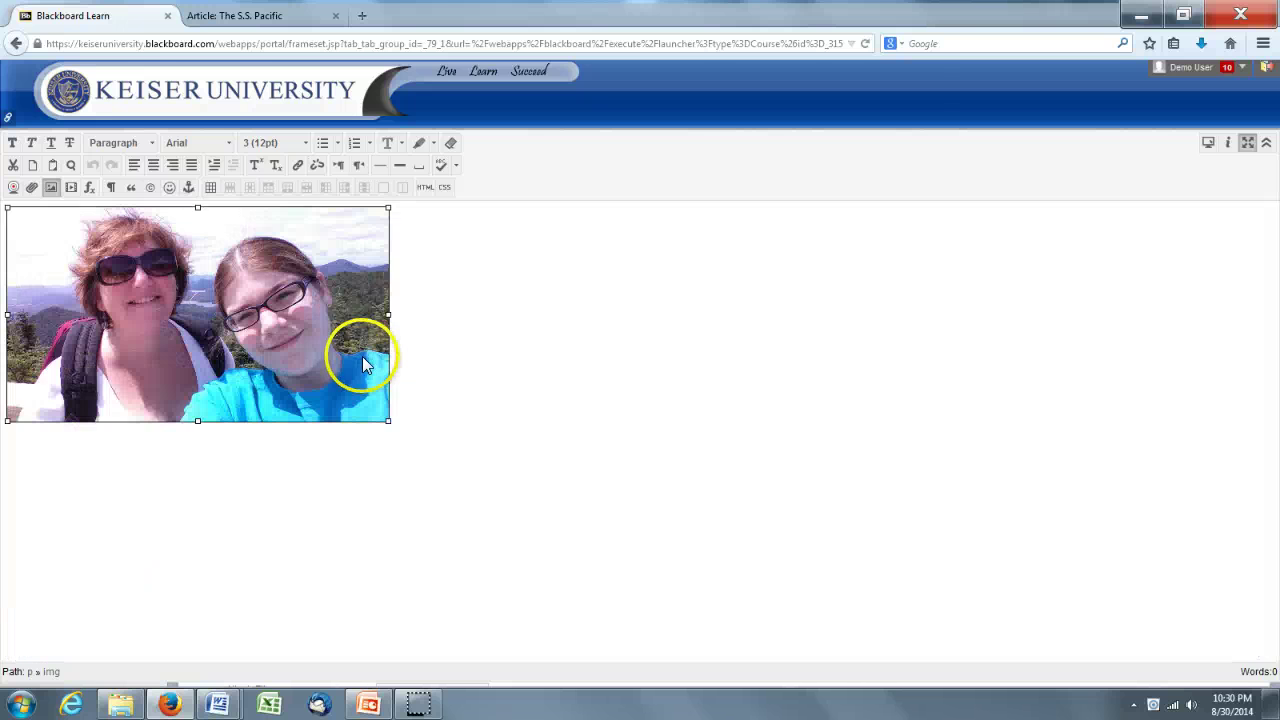
pyautogui.click(423, 428)
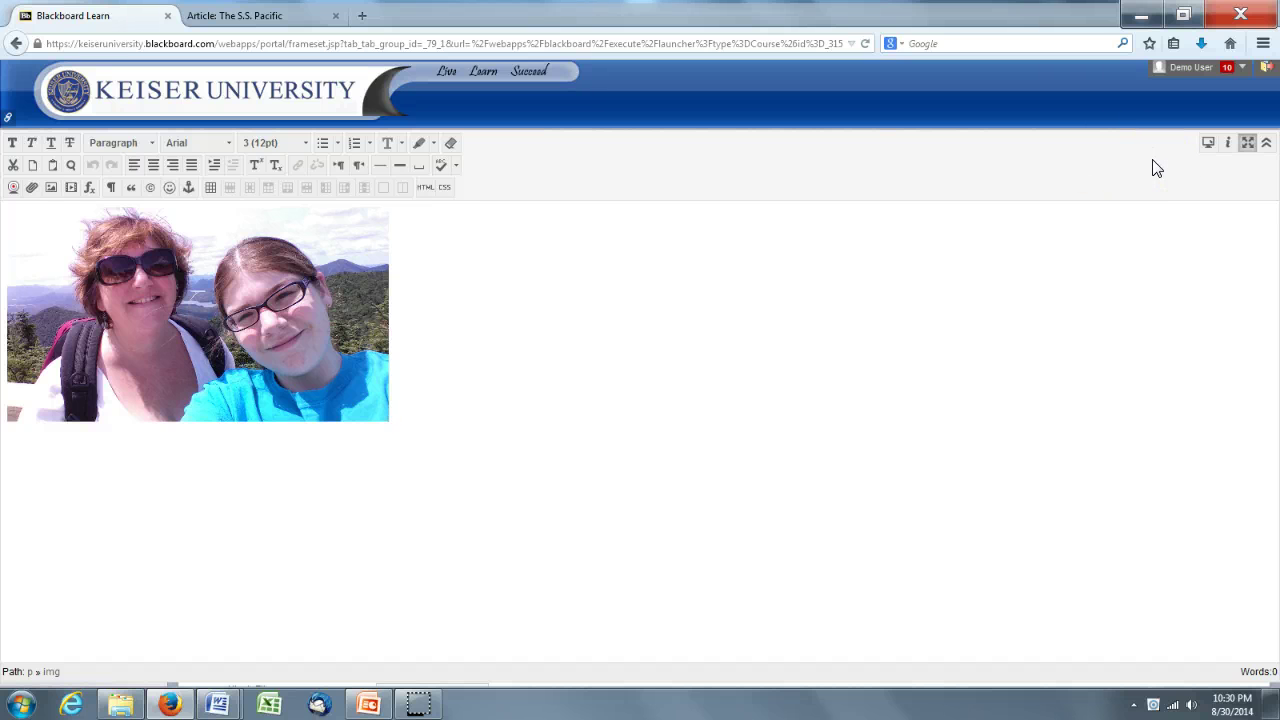
pyautogui.press('Return')
pyautogui.write('My daughter and me at the summit of Little Whiteface.')
pyautogui.press('Return')
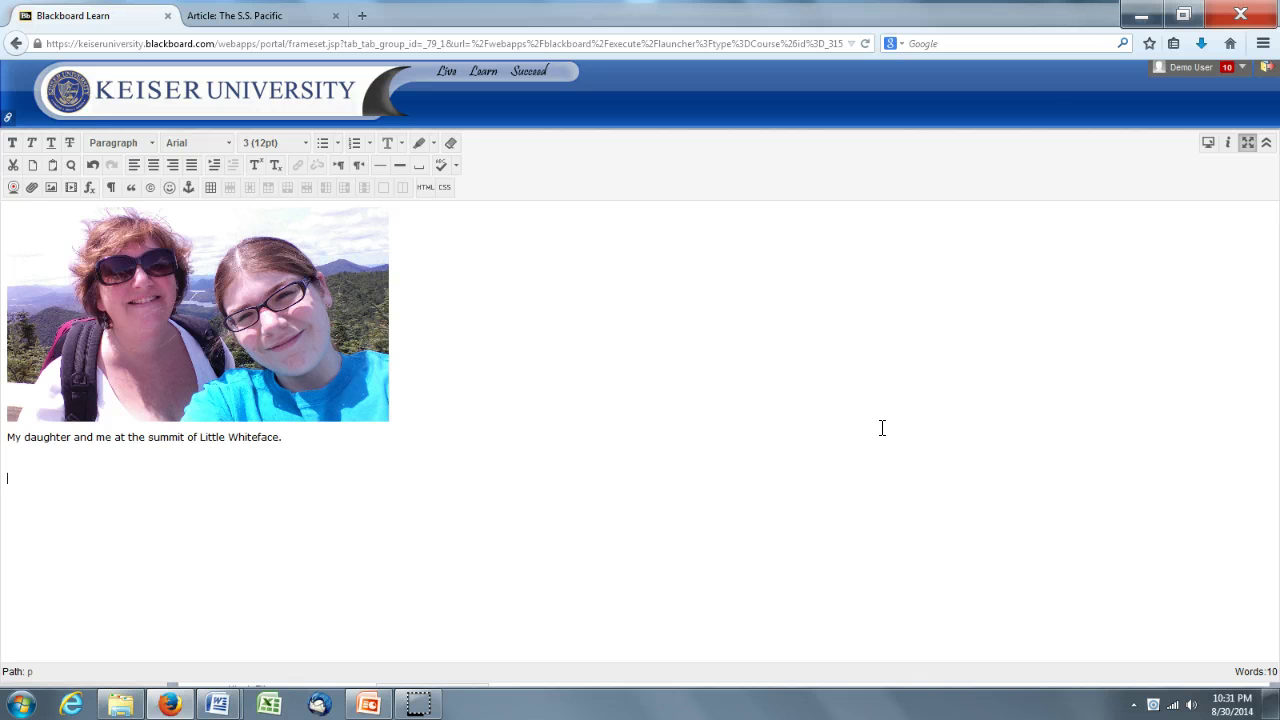
pyautogui.write('An article about Andrew Rockwell')
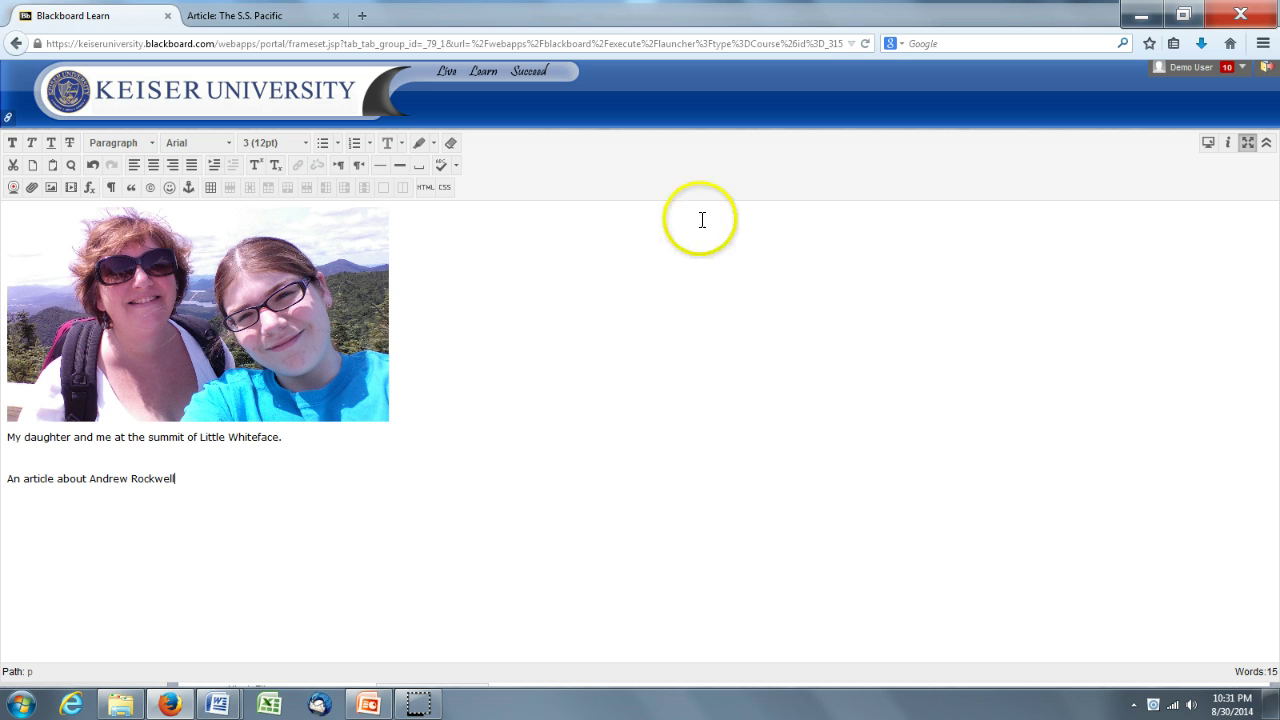
# - Link 'An article about Andrew Rockwell' to the S.S. Pacific article URL, opening in a new window
pyautogui.click(235, 18)
pyautogui.click(221, 43)
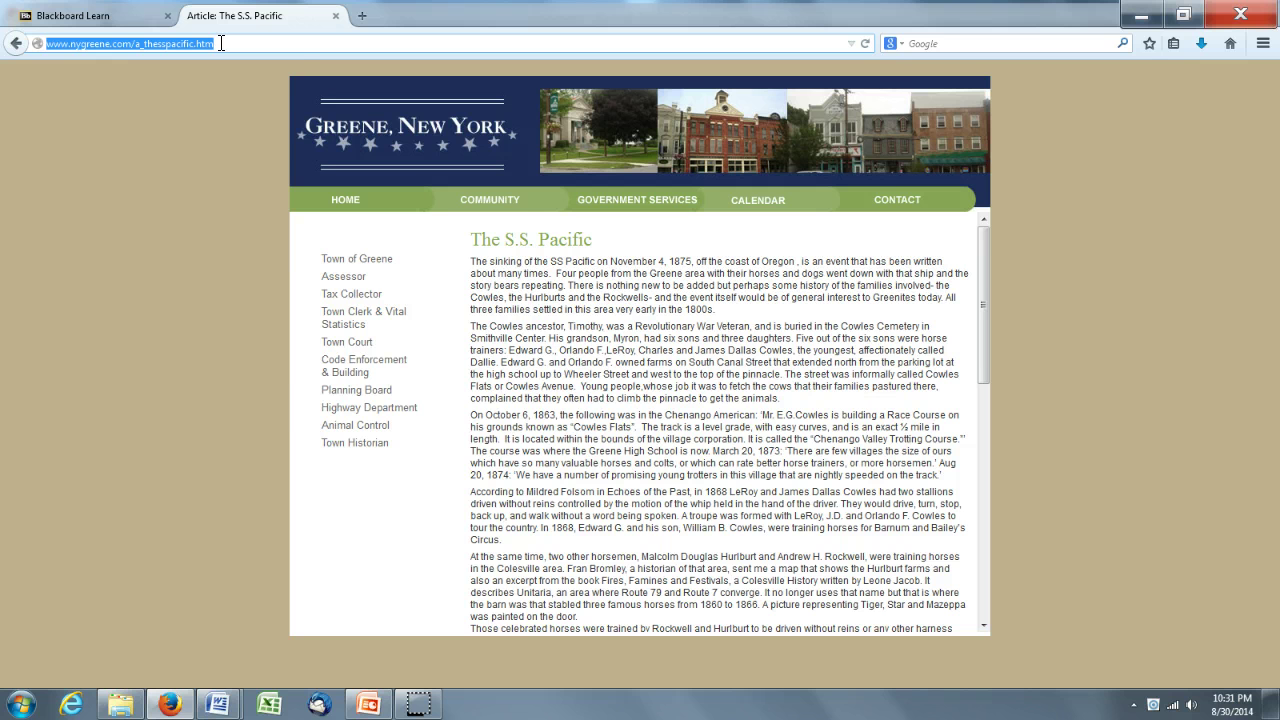
pyautogui.click(128, 17)
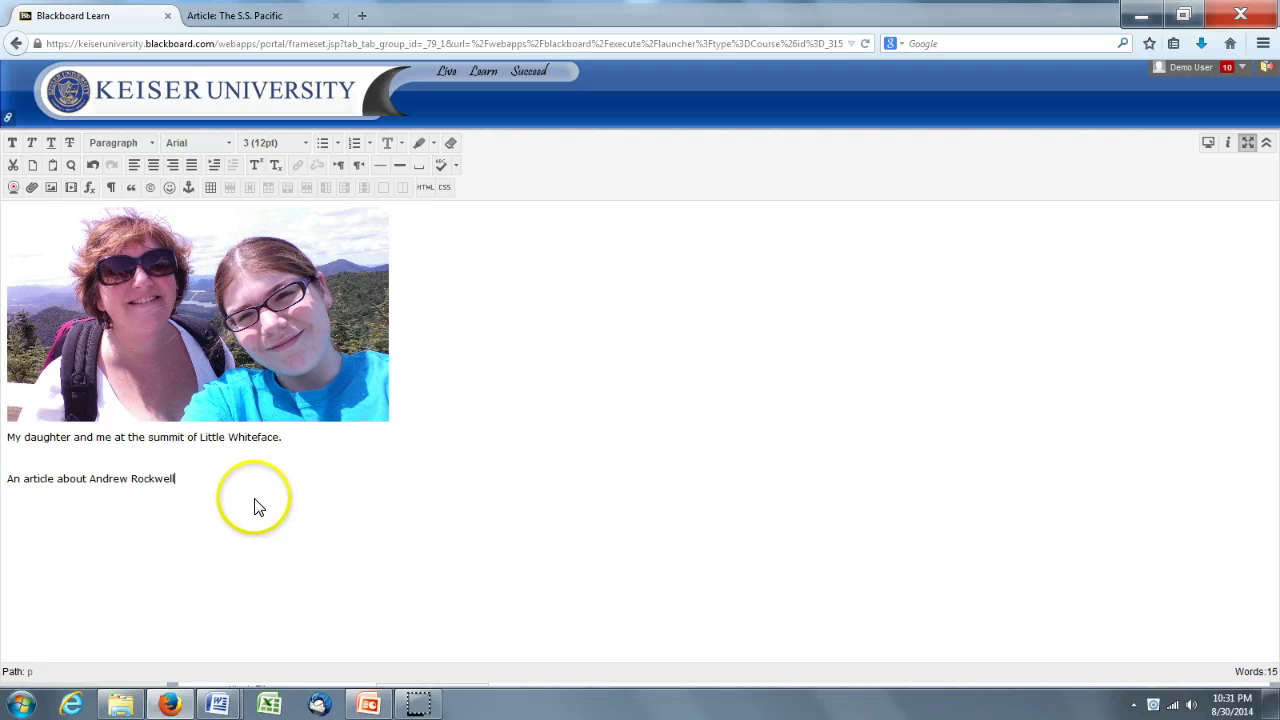
pyautogui.moveTo(176, 478); pyautogui.dragTo(7, 478)
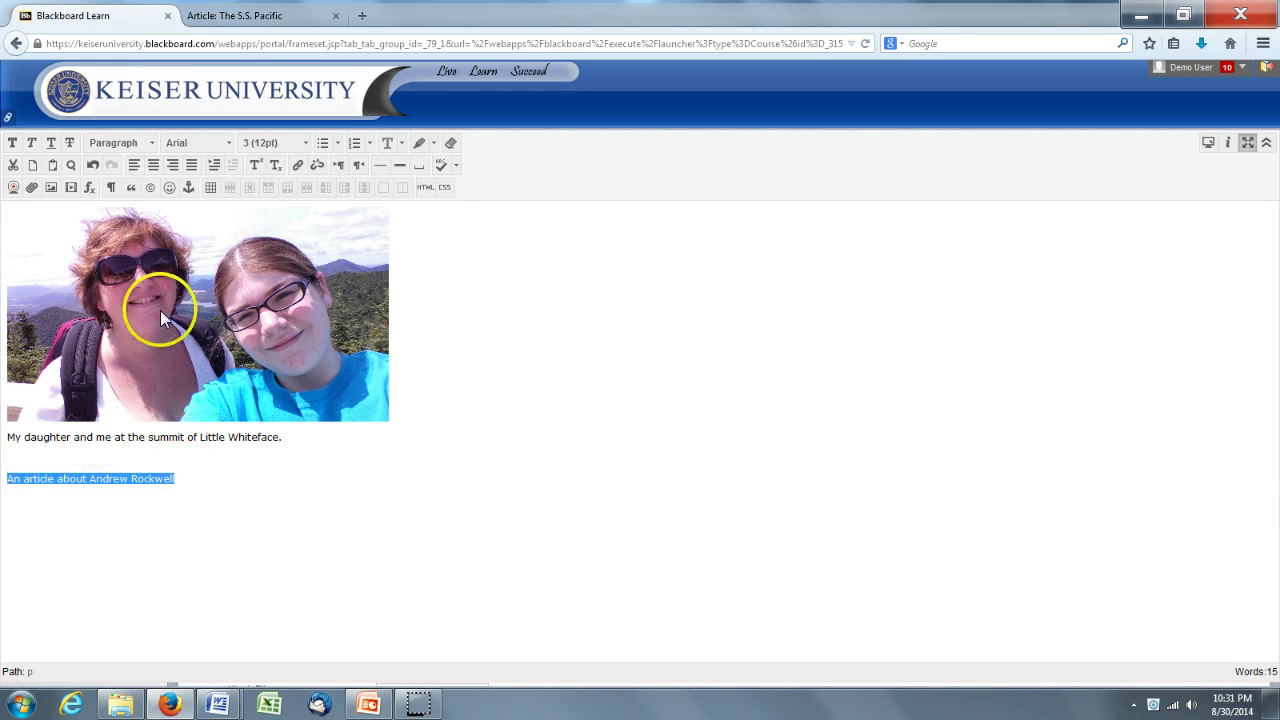
pyautogui.click(299, 165)
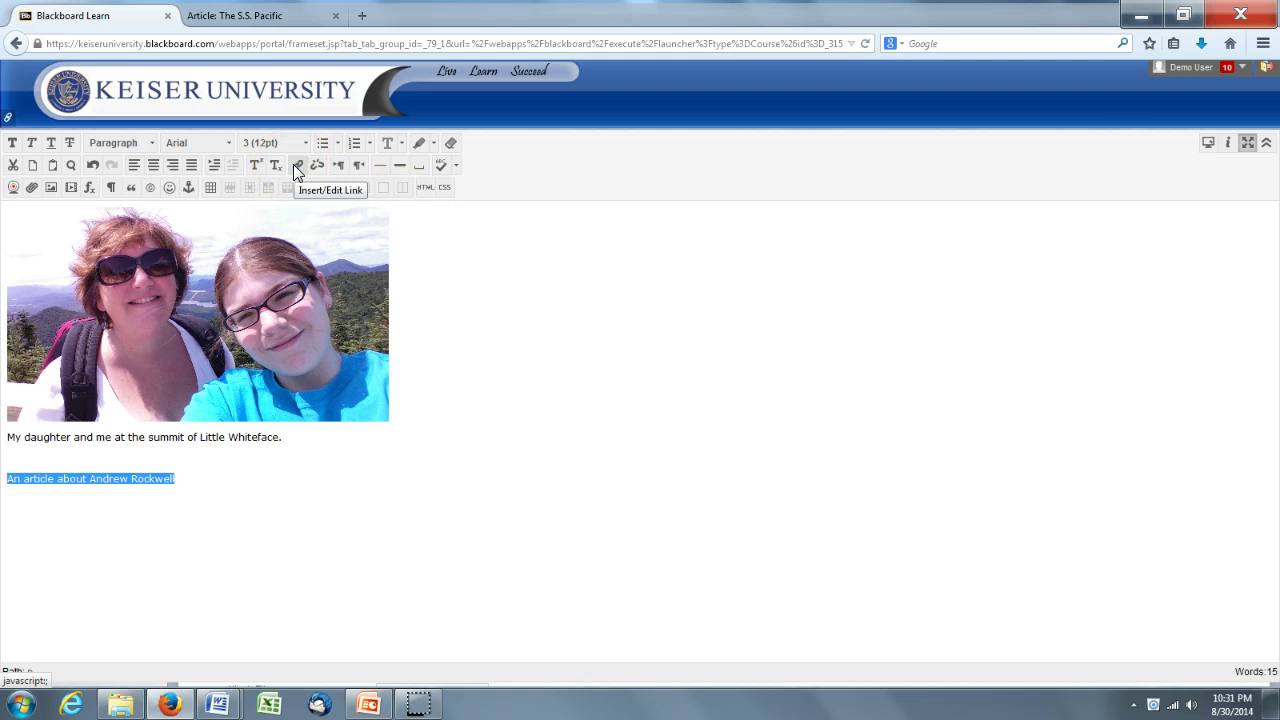
pyautogui.click(294, 167)
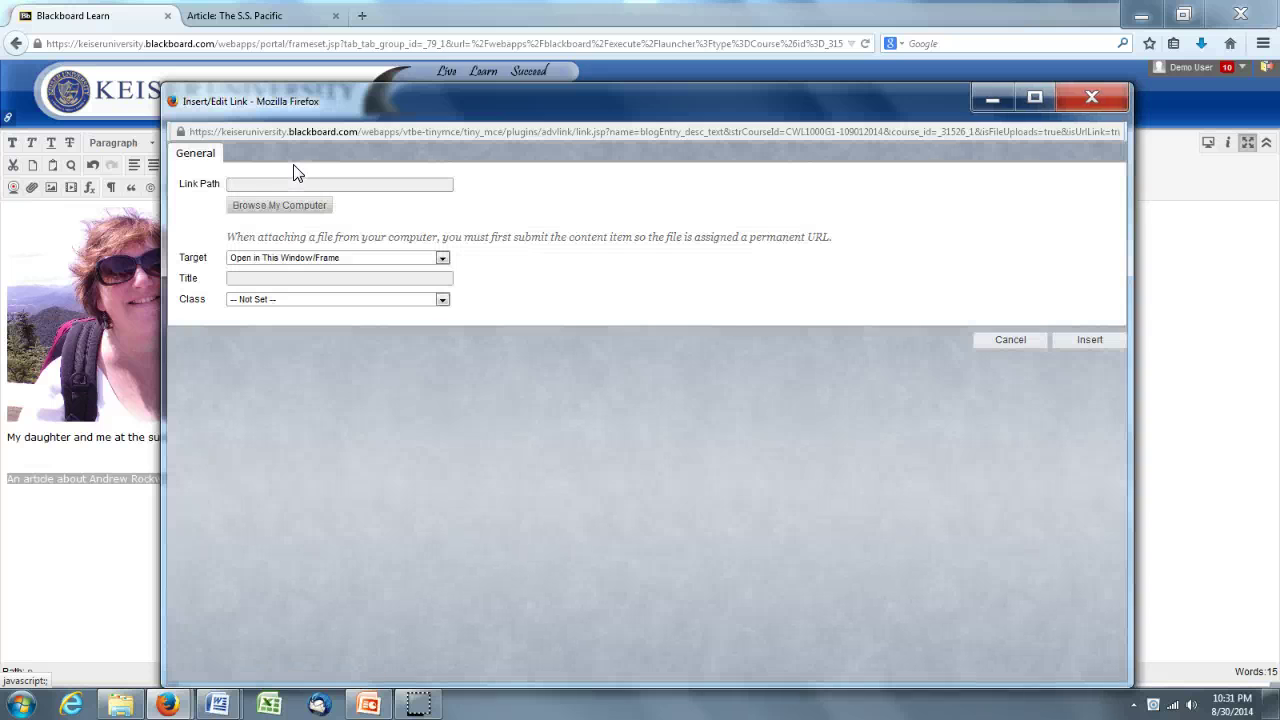
pyautogui.click(305, 184)
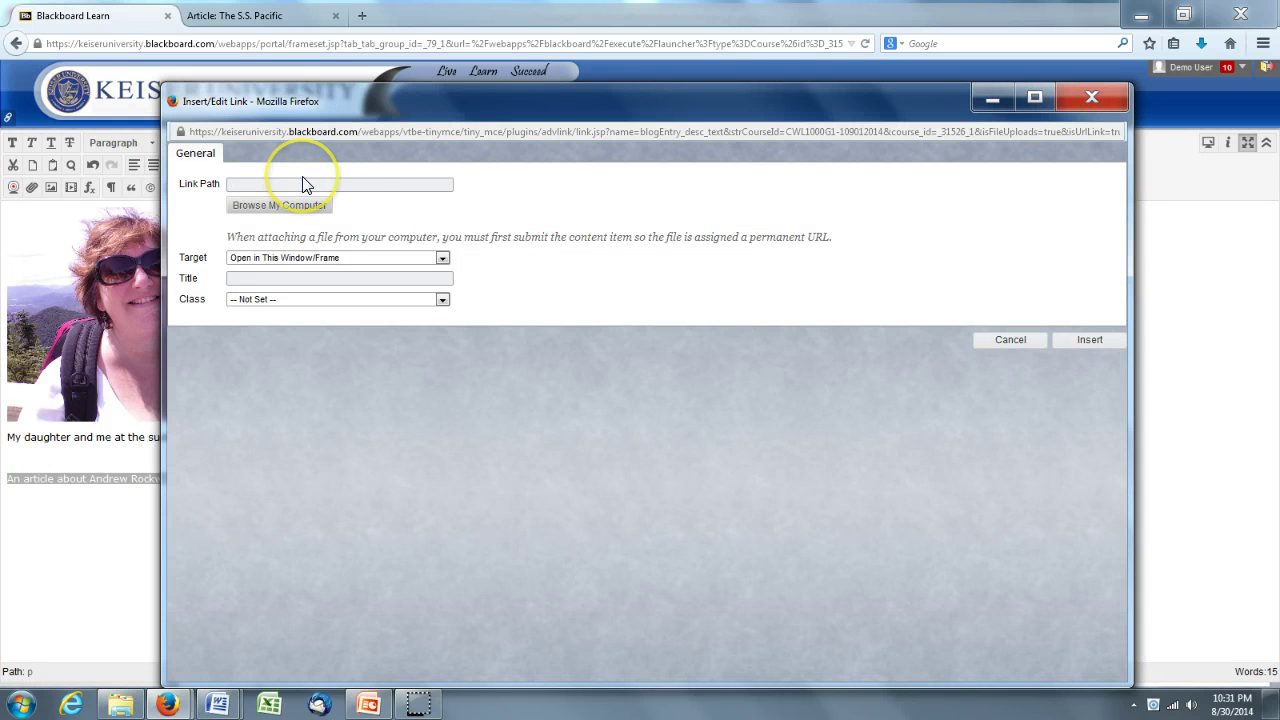
pyautogui.write('http://www.nygreene.com/a_thesspacific.htm')
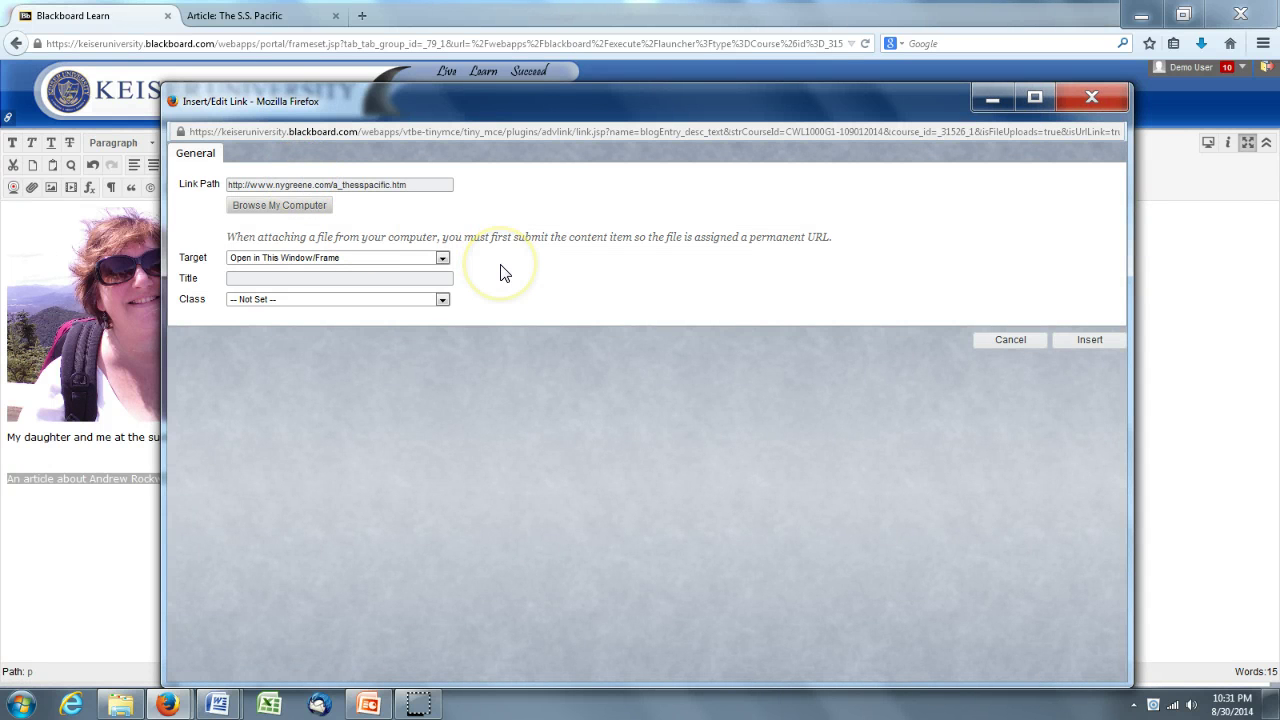
pyautogui.click(442, 257)
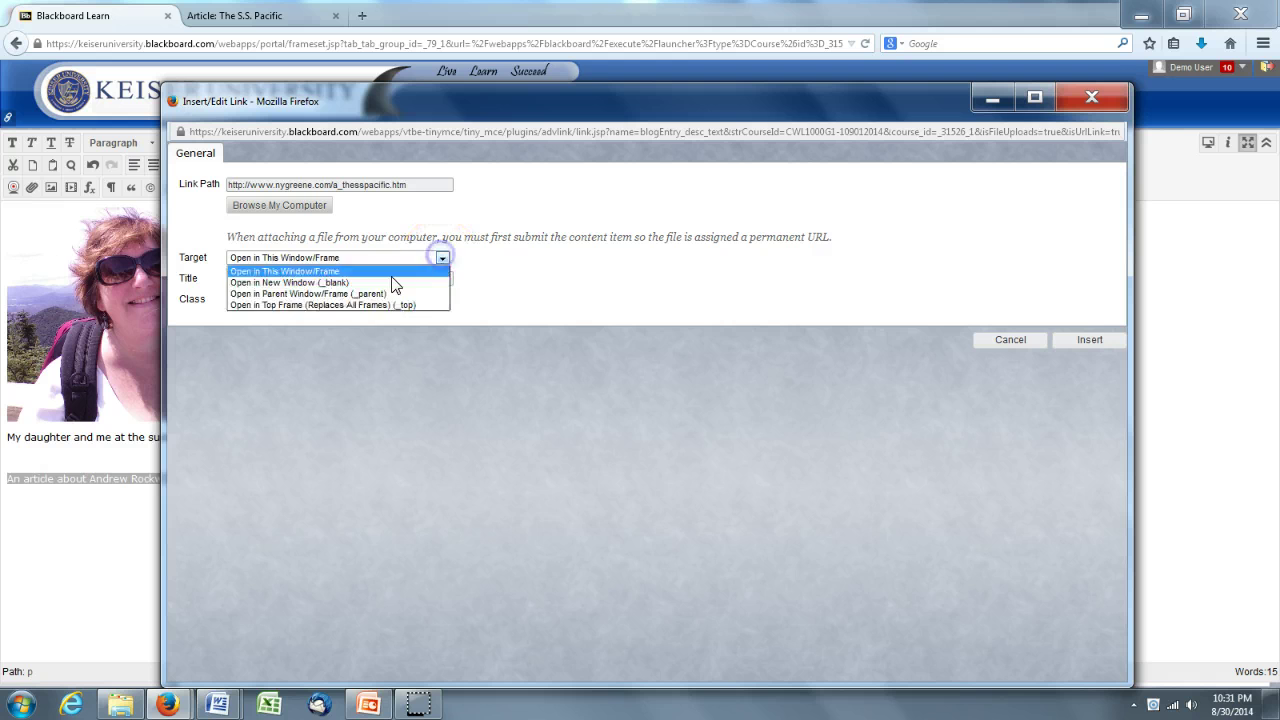
pyautogui.click(338, 283)
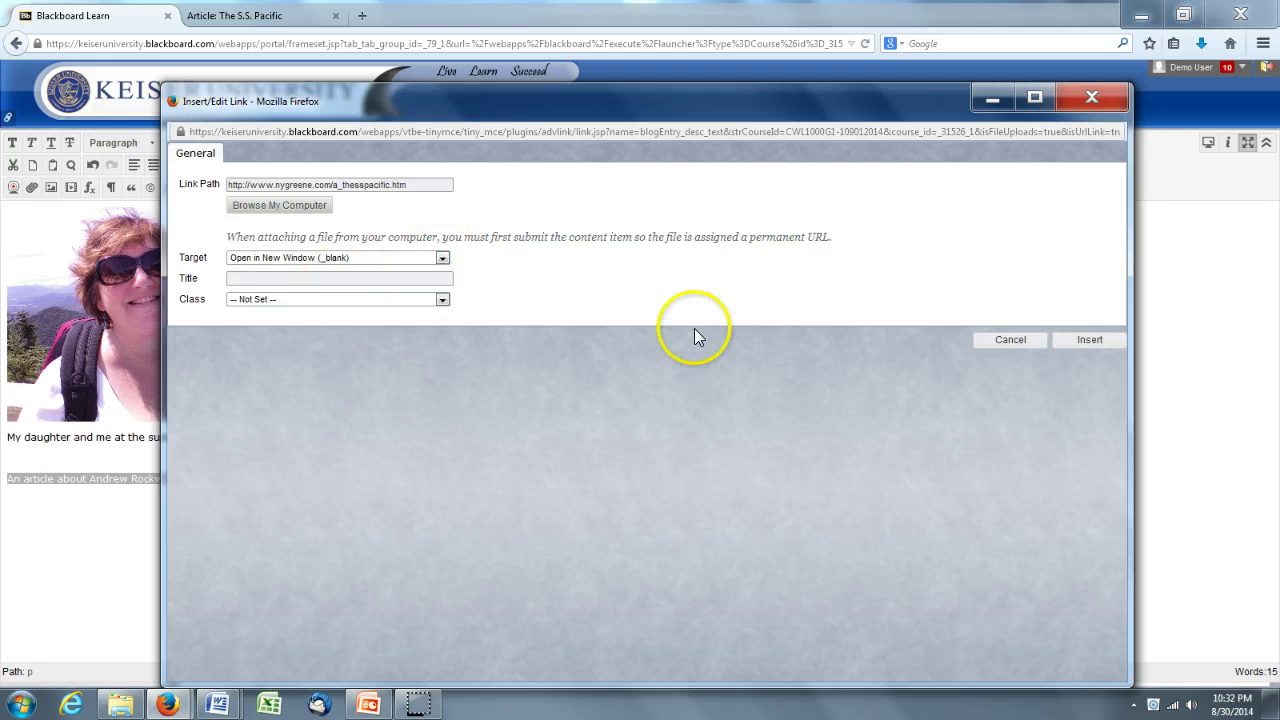
pyautogui.click(1089, 339)
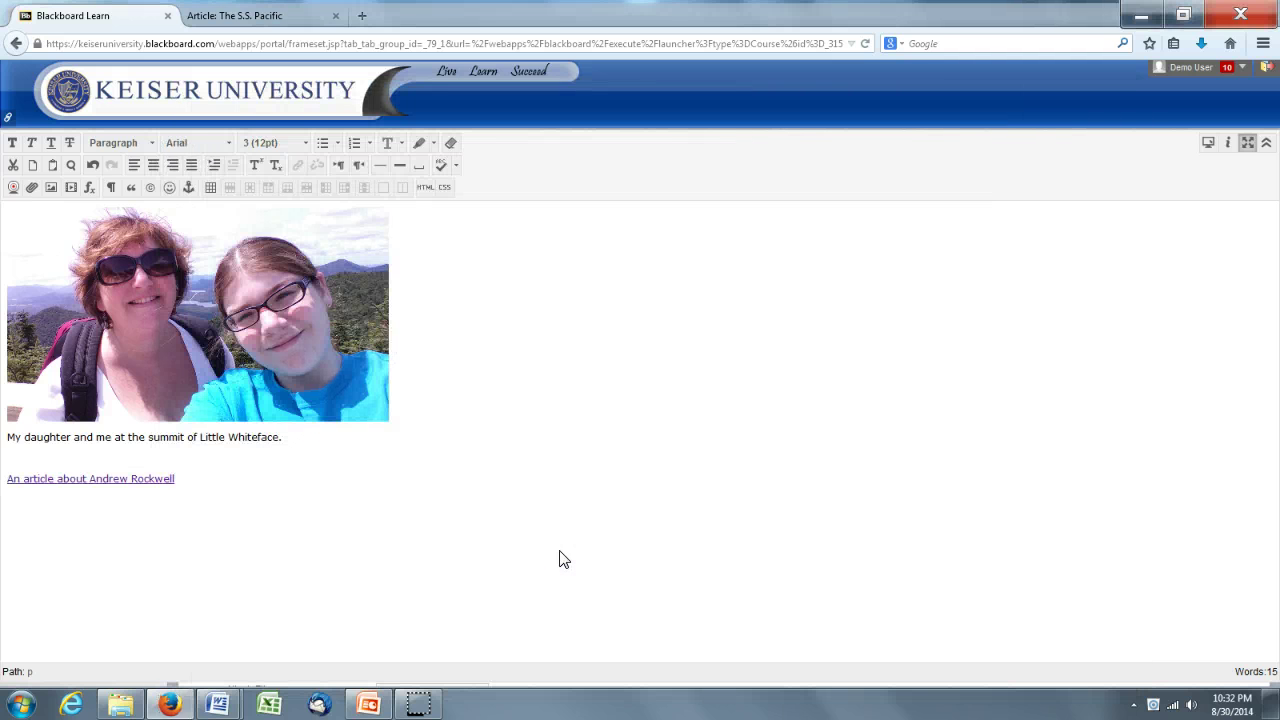
# - Post the Week 1 entry, then test that its article link opens the S.S. Pacific page
pyautogui.click(1248, 146)
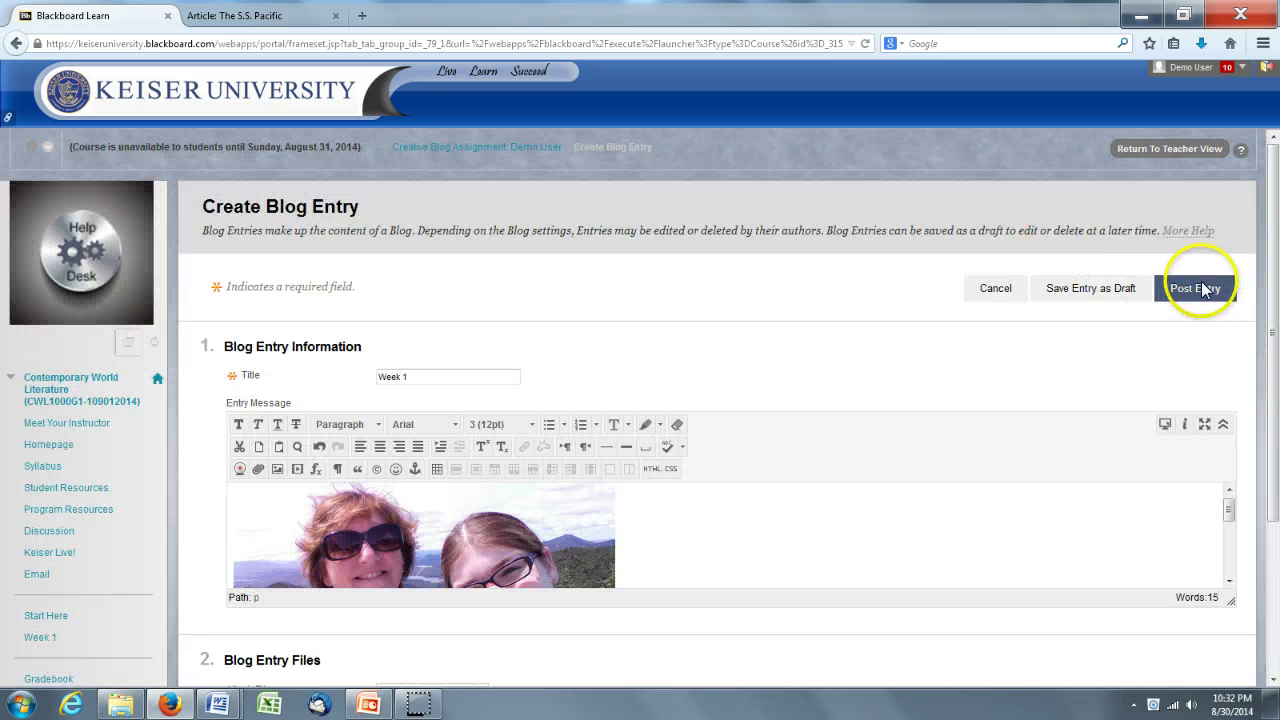
pyautogui.click(1197, 287)
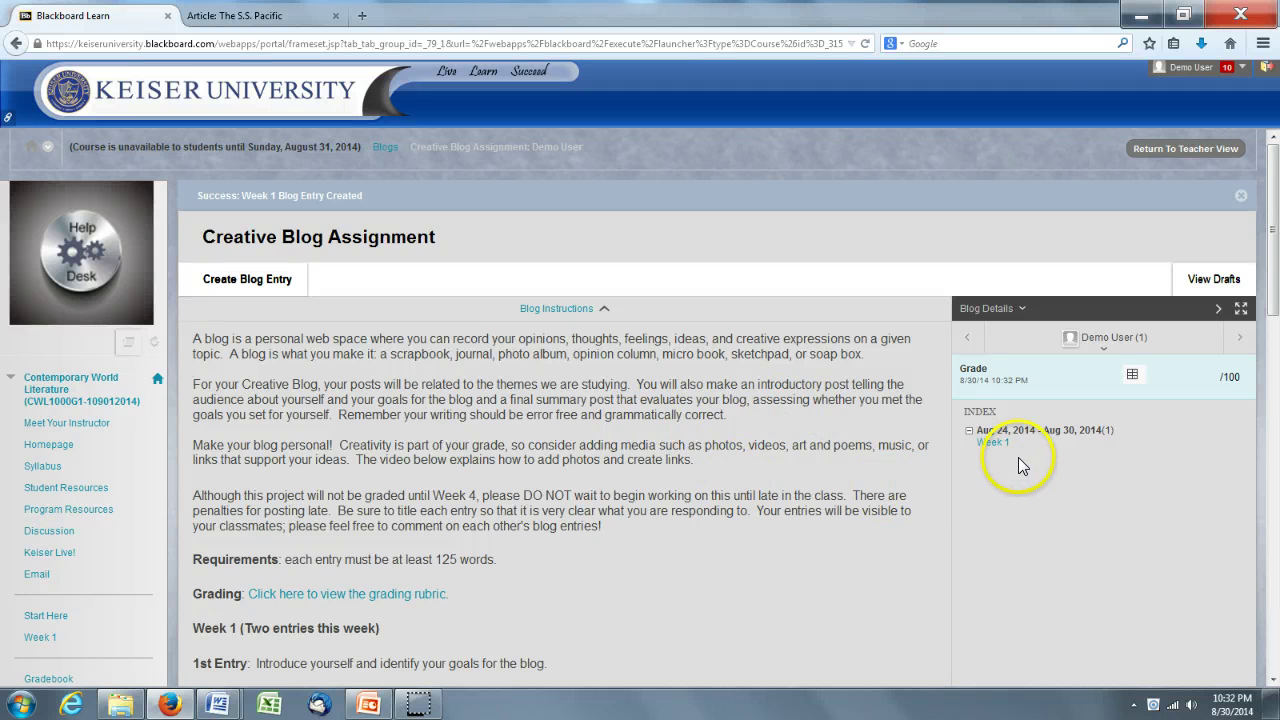
pyautogui.click(993, 446)
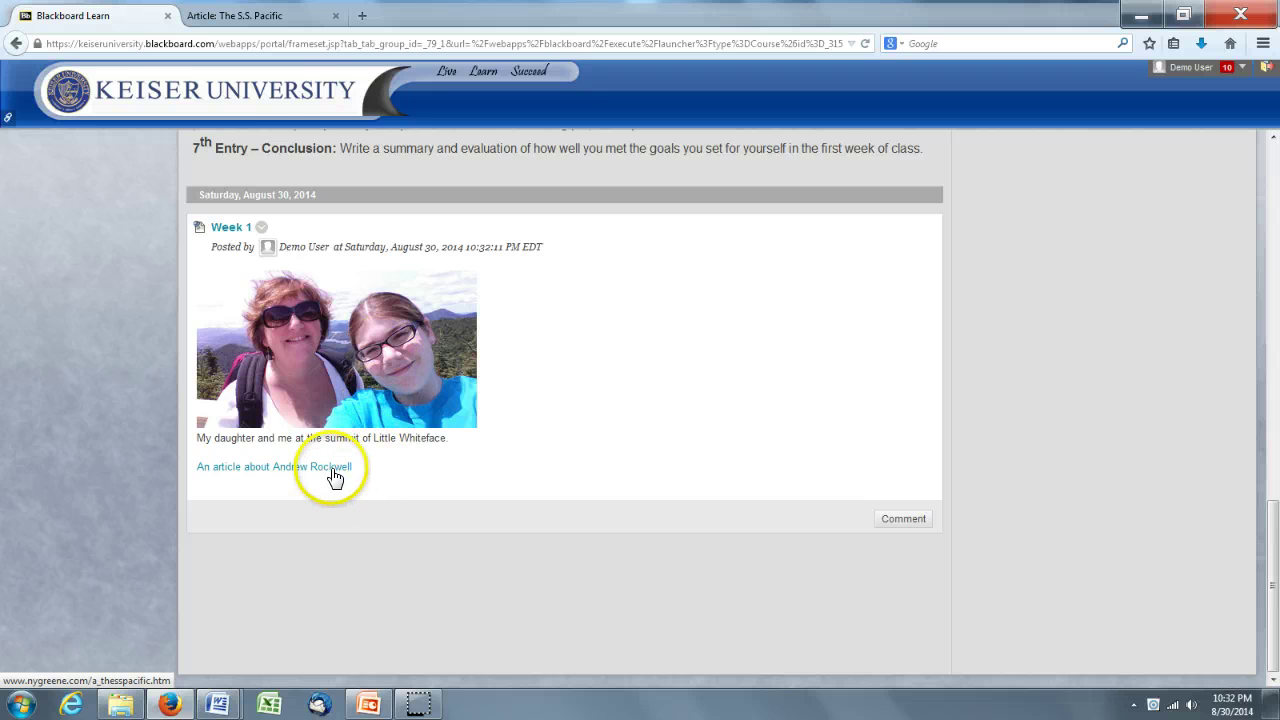
pyautogui.click(296, 466)
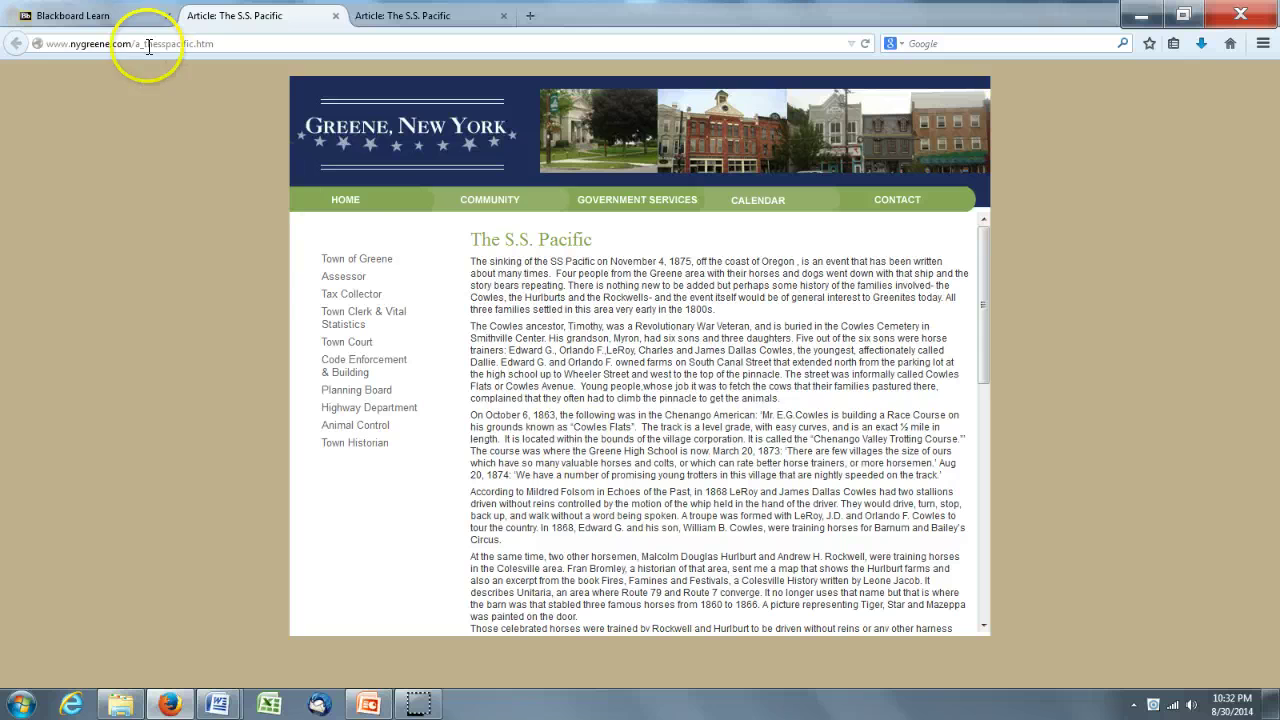
pyautogui.click(133, 16)
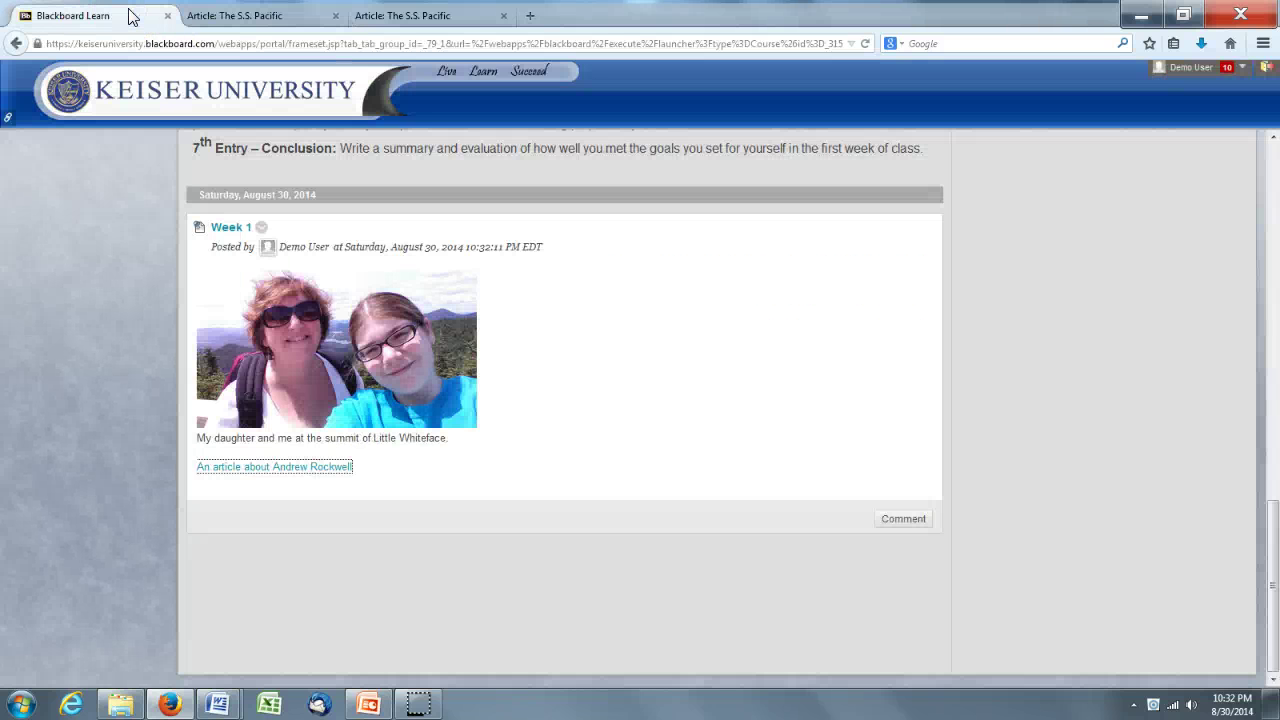